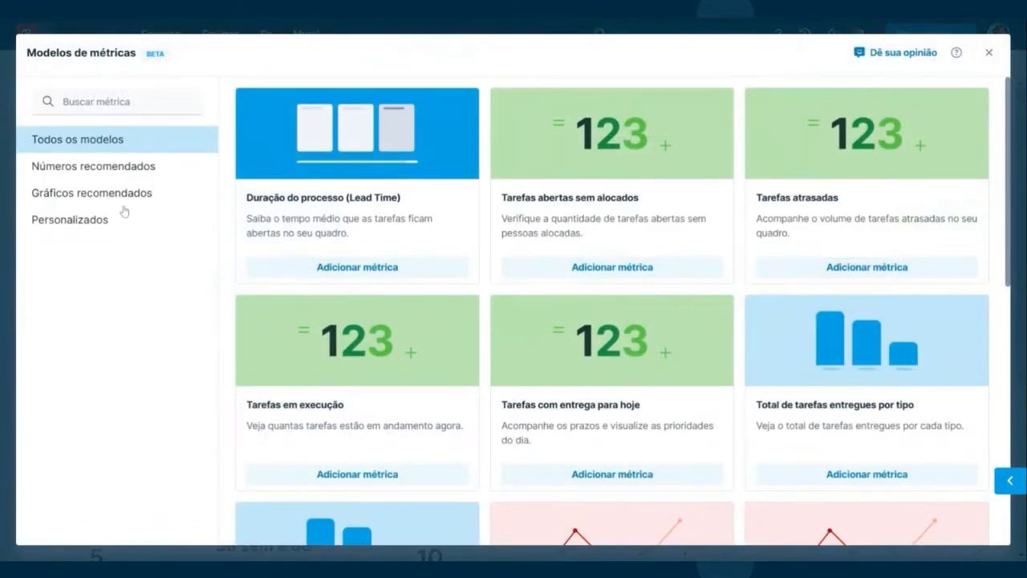
- Create a new metric from the recommended chart template "Entregas no prazo x com atraso"
click(125, 201)
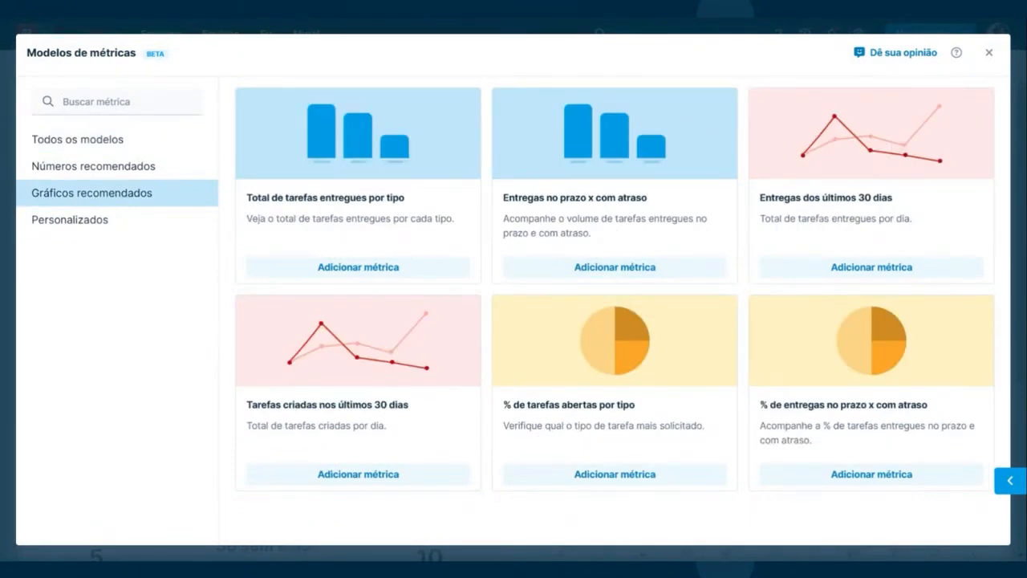
click(619, 266)
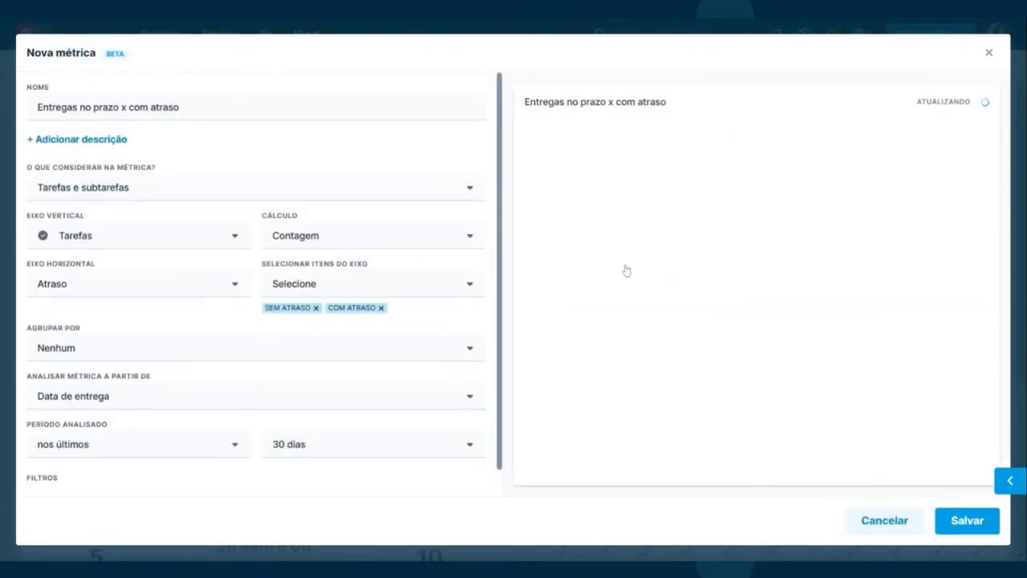
mouse_move(662, 403)
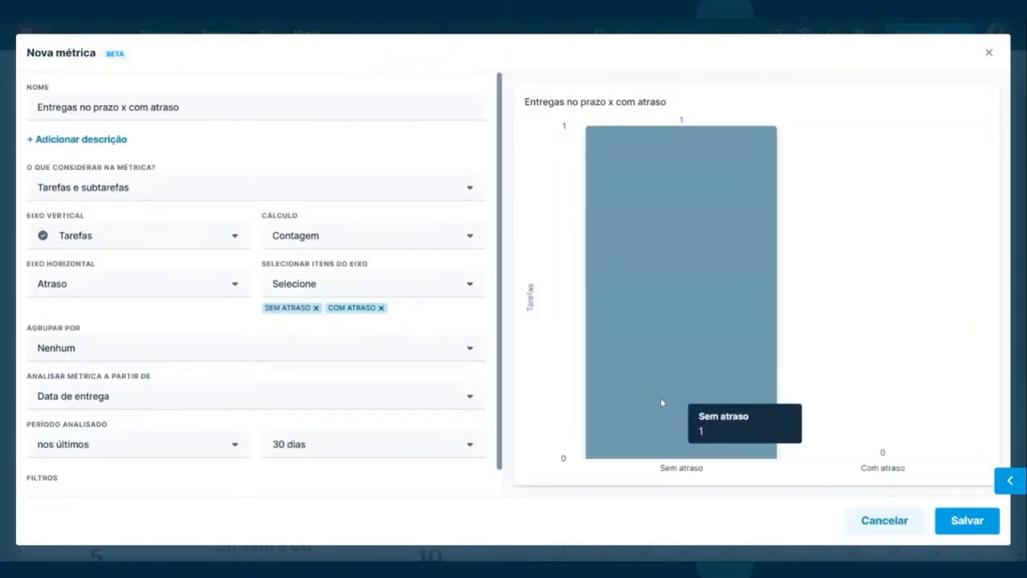
- Set the metric to be analysed from "Desde o início" and inspect the on-time and late delivery bars in the preview
scroll(143, 376, down, 1)
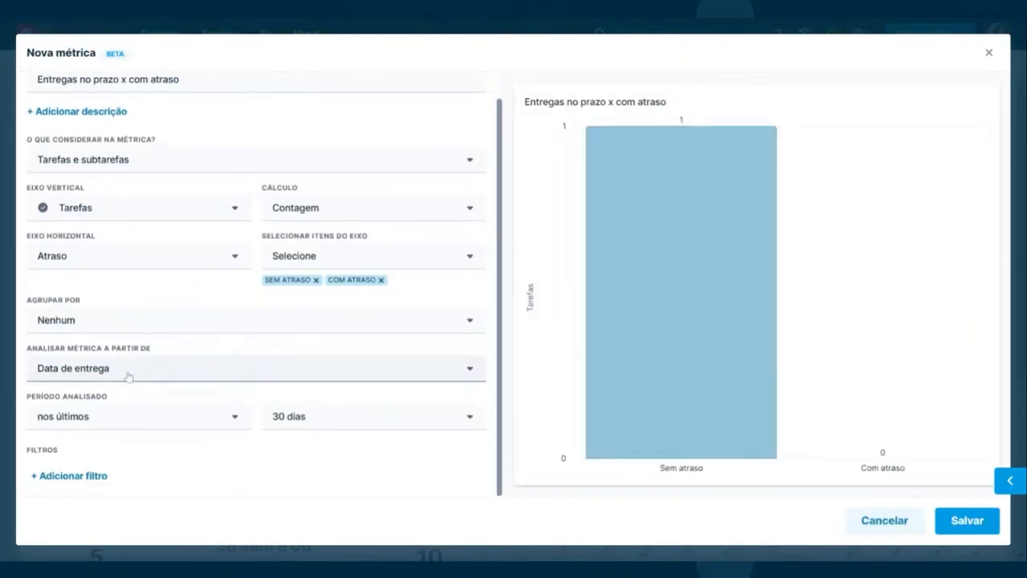
click(129, 377)
click(92, 162)
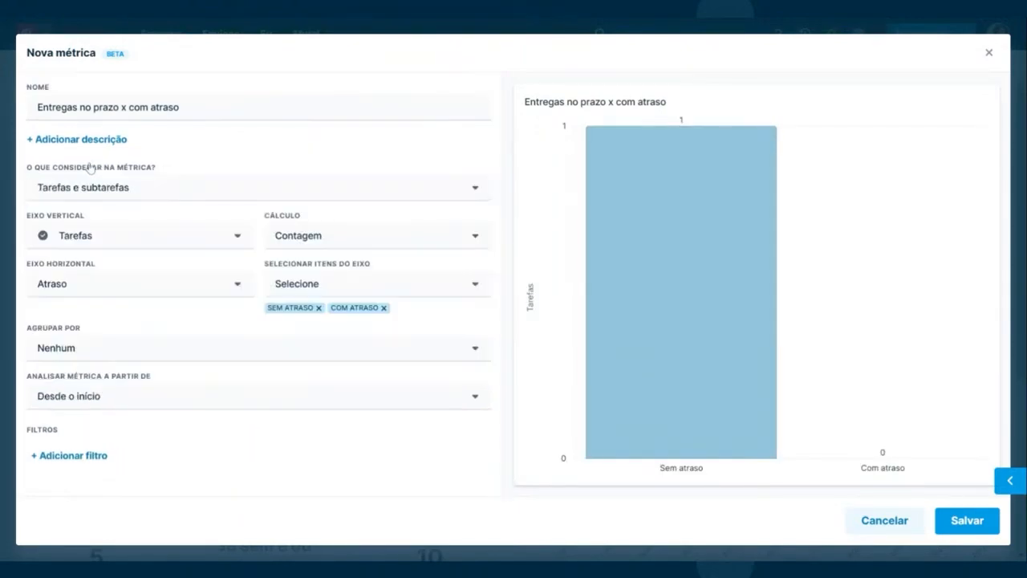
mouse_move(910, 371)
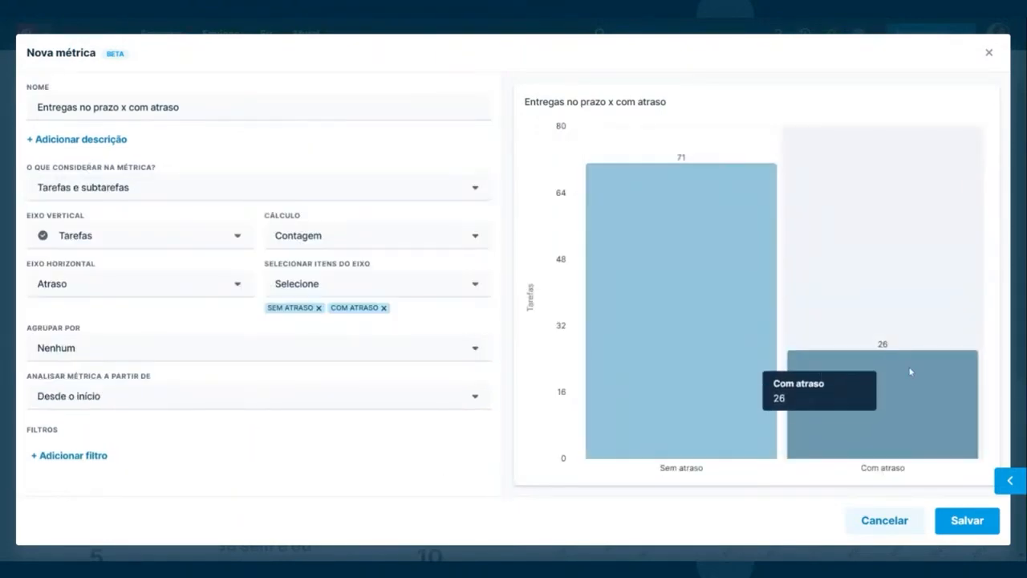
mouse_move(732, 335)
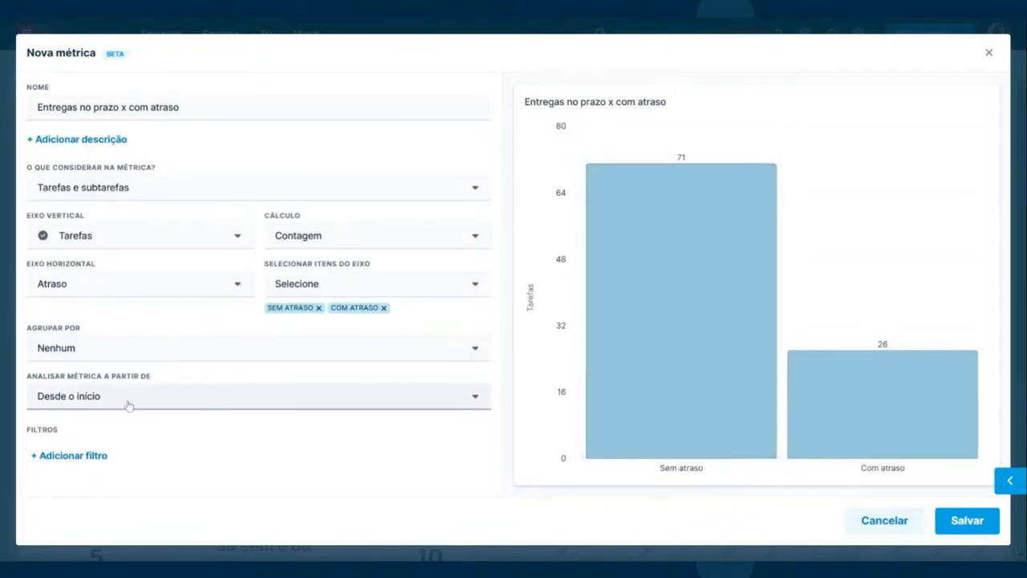
mouse_move(766, 267)
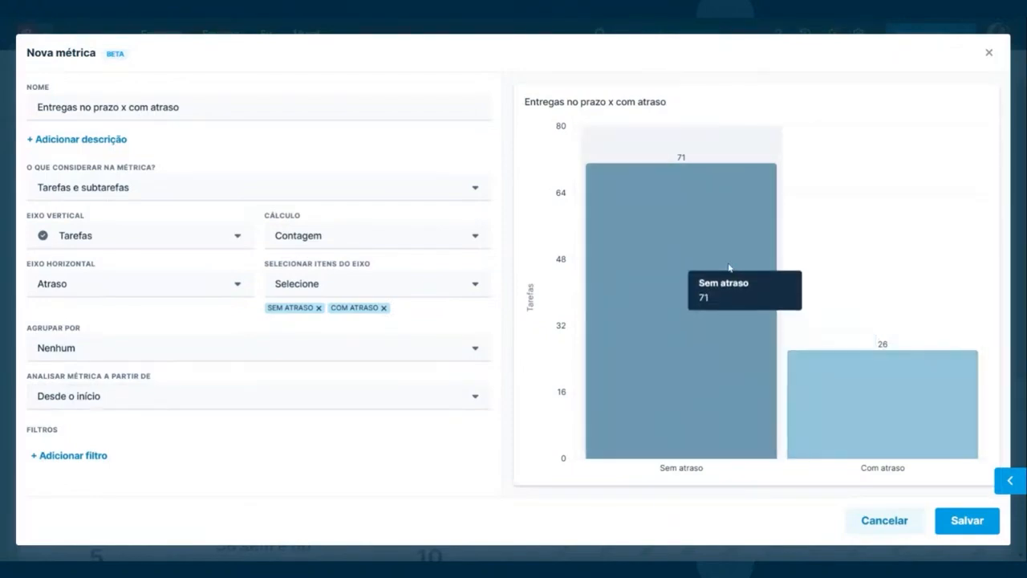
mouse_move(833, 317)
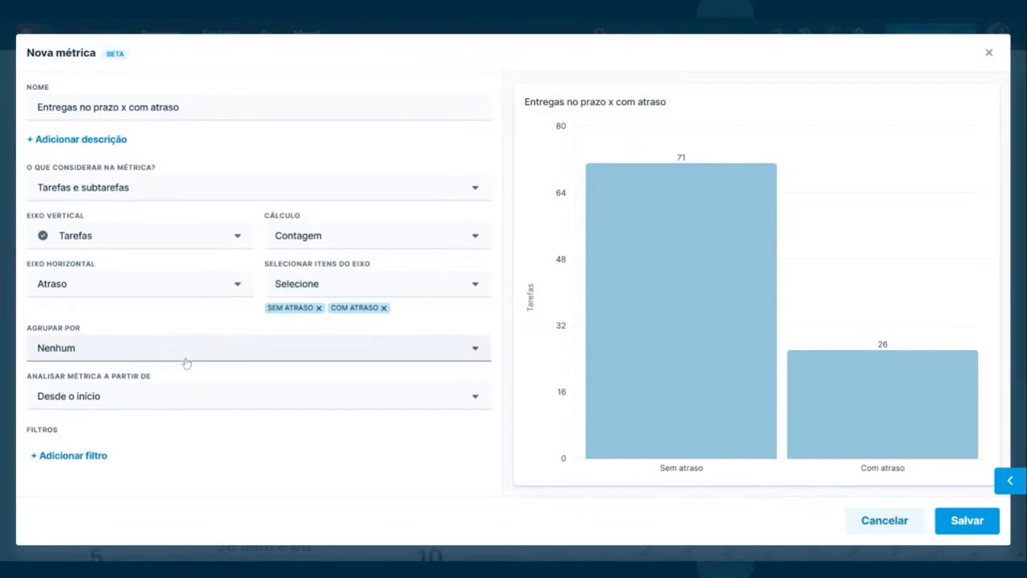
- Change the metric's horizontal axis to "Data de entrega"
click(189, 291)
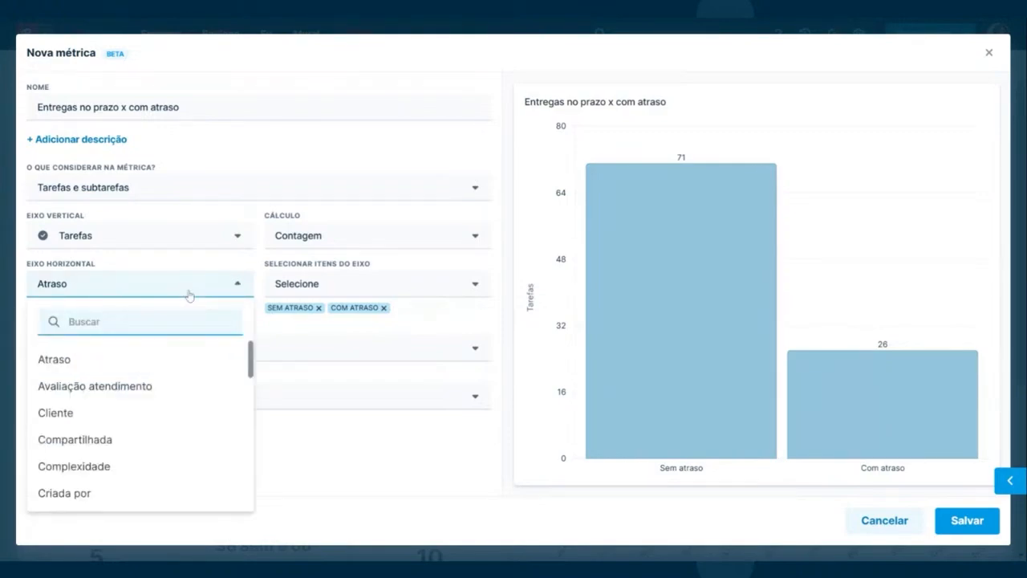
scroll(141, 441, down, 1)
scroll(141, 442, down, 1)
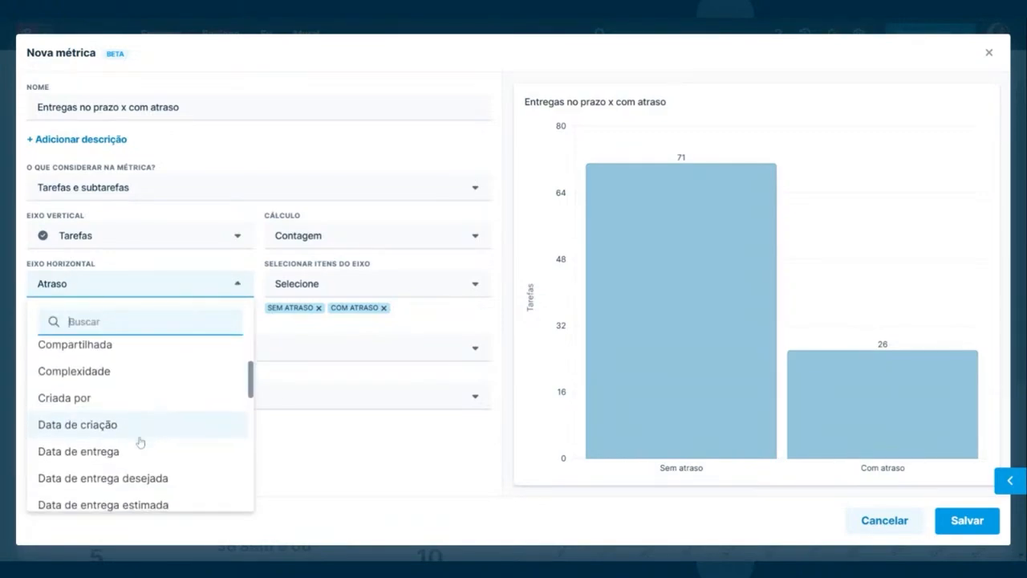
click(129, 452)
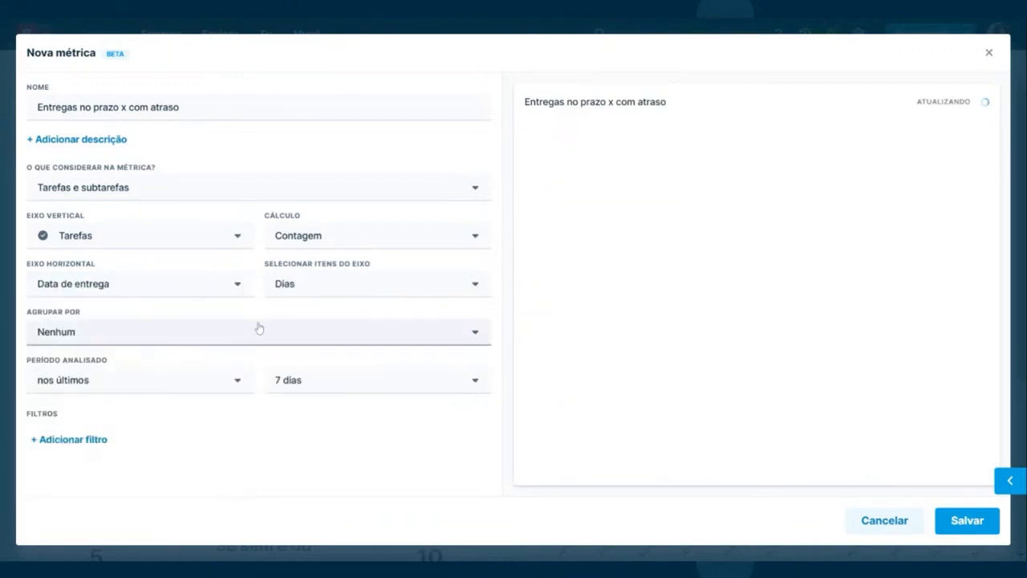
- Divide the horizontal axis into "Meses" and set the analysed period to the last "1 ano"
click(307, 293)
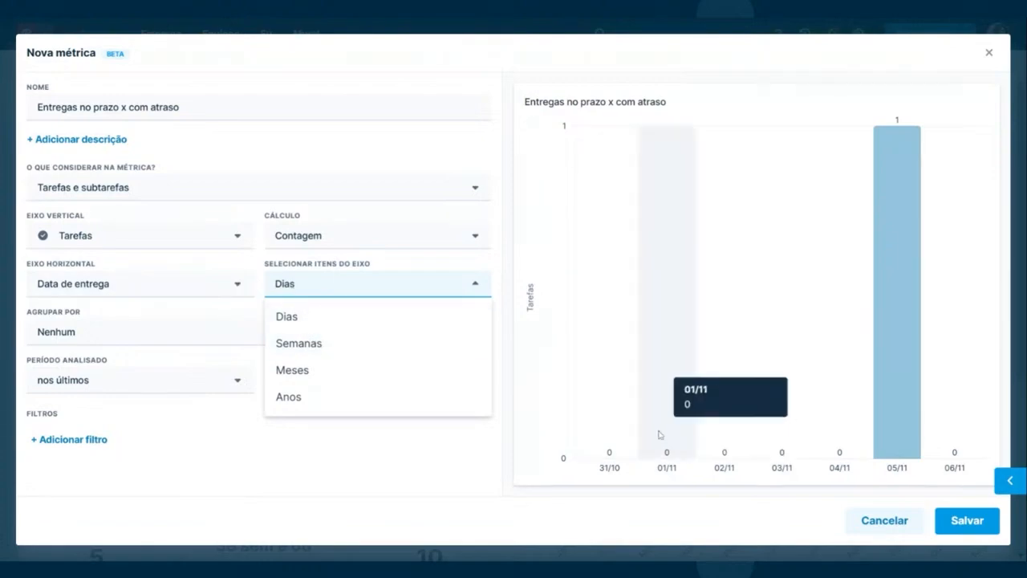
click(375, 373)
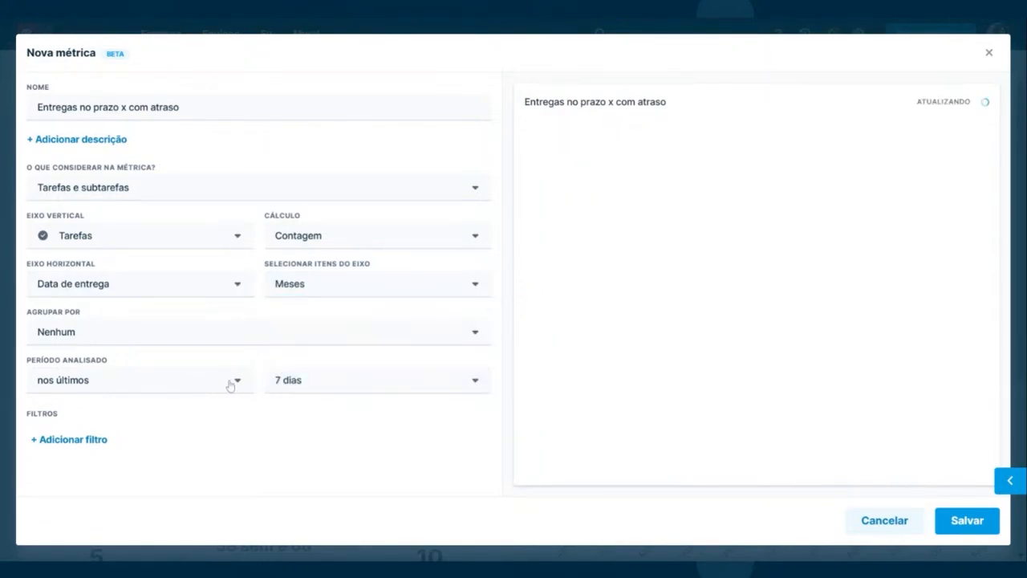
click(333, 393)
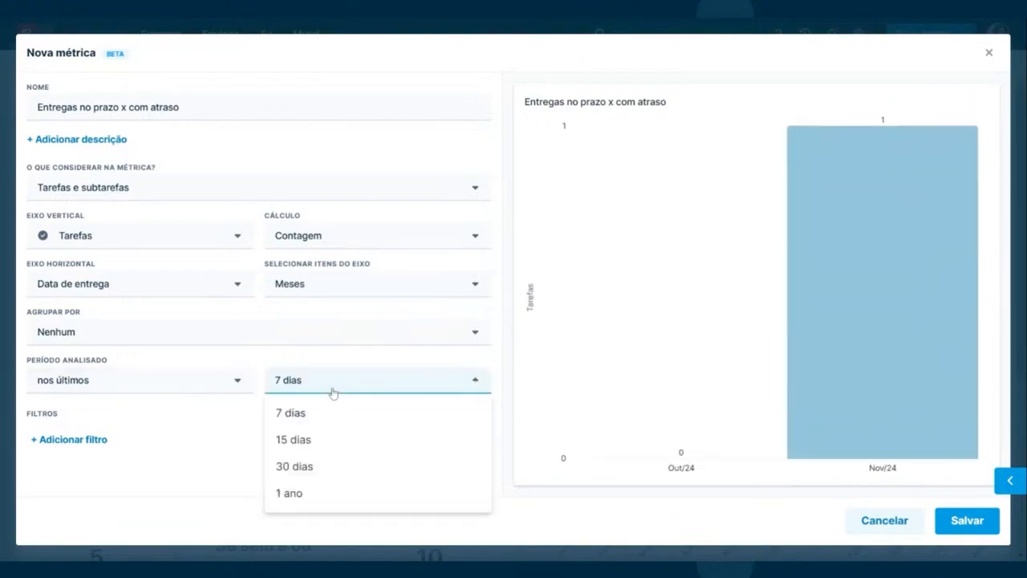
click(314, 493)
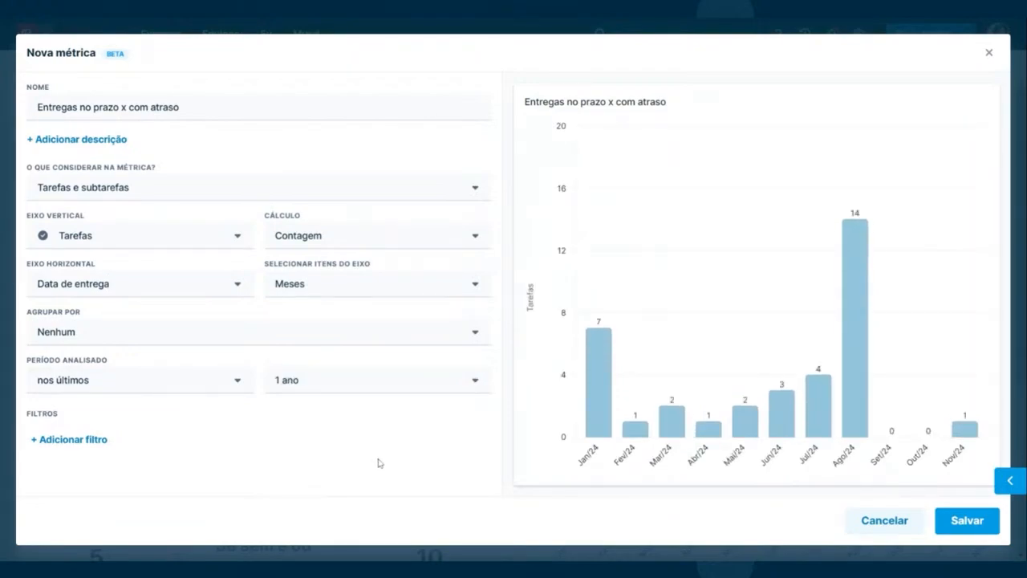
- Rename the metric as "Exemplo"
click(180, 107)
drag(180, 107, 37, 106)
text(Exemplo)
click(236, 428)
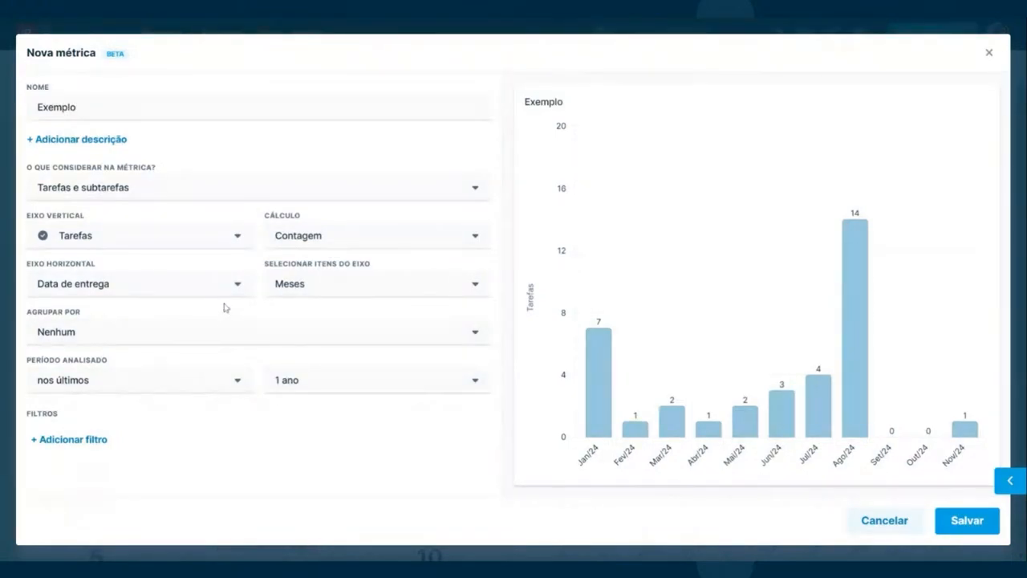
mouse_move(601, 353)
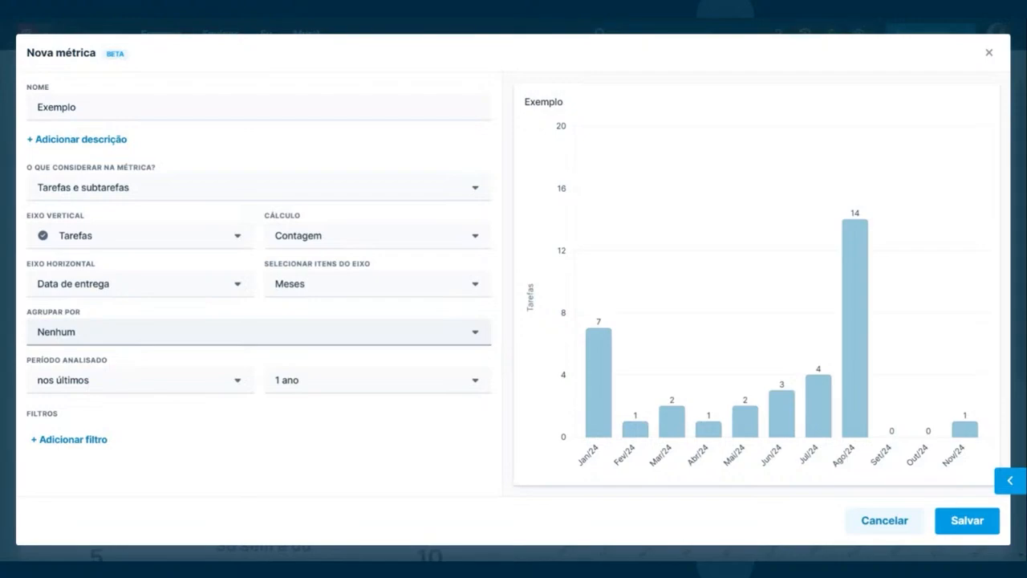
- Group the metric by "Complexidade" with "Todos" as the grouping items, and inspect the stacked bars in the preview
click(257, 340)
scroll(114, 451, down, 1)
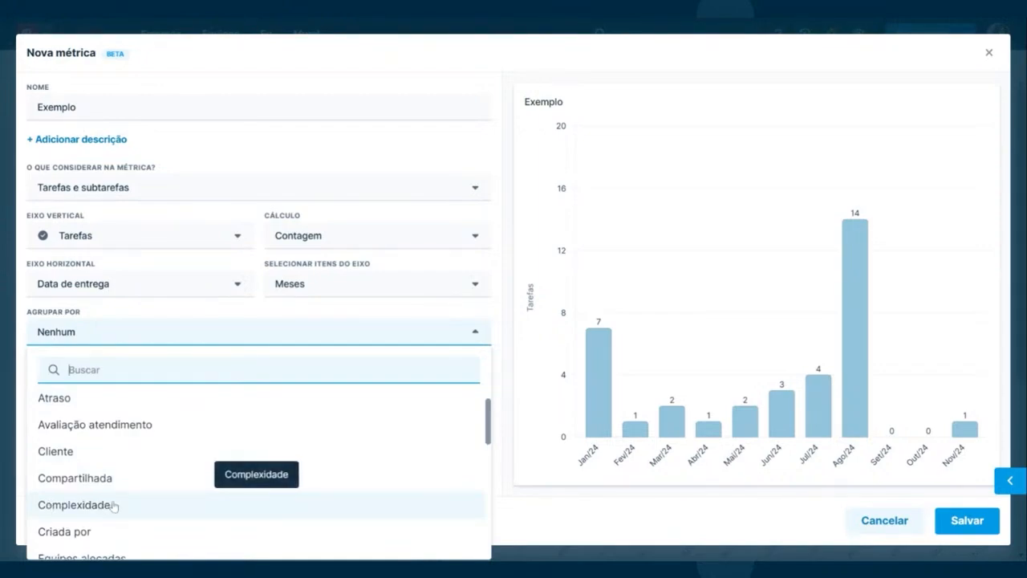
click(114, 505)
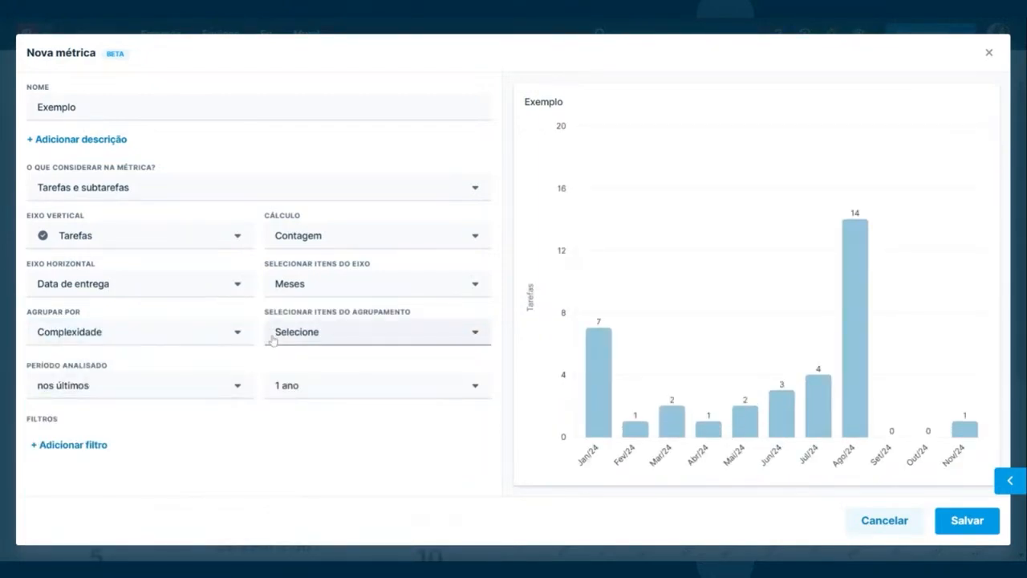
click(272, 340)
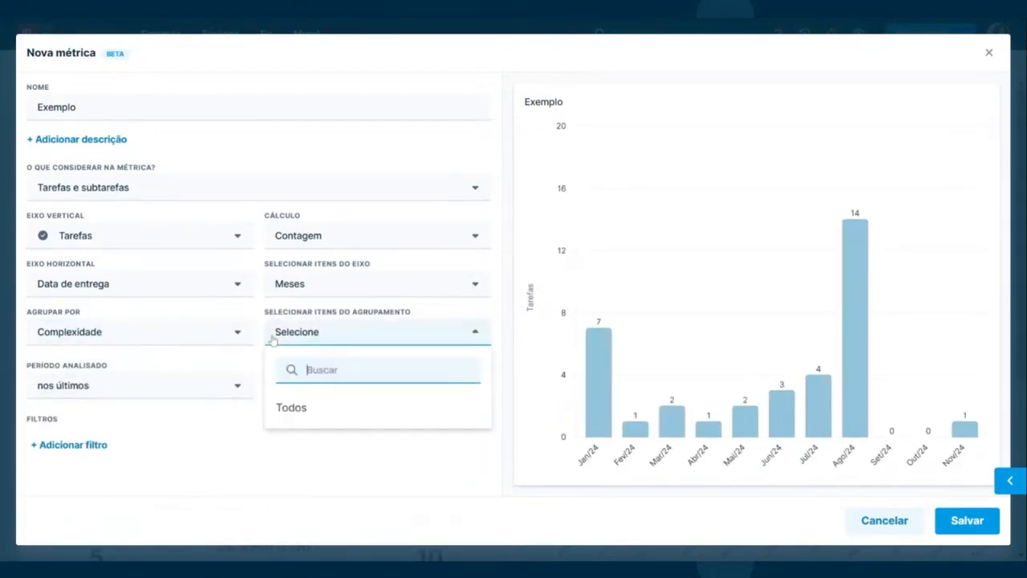
click(292, 411)
click(372, 465)
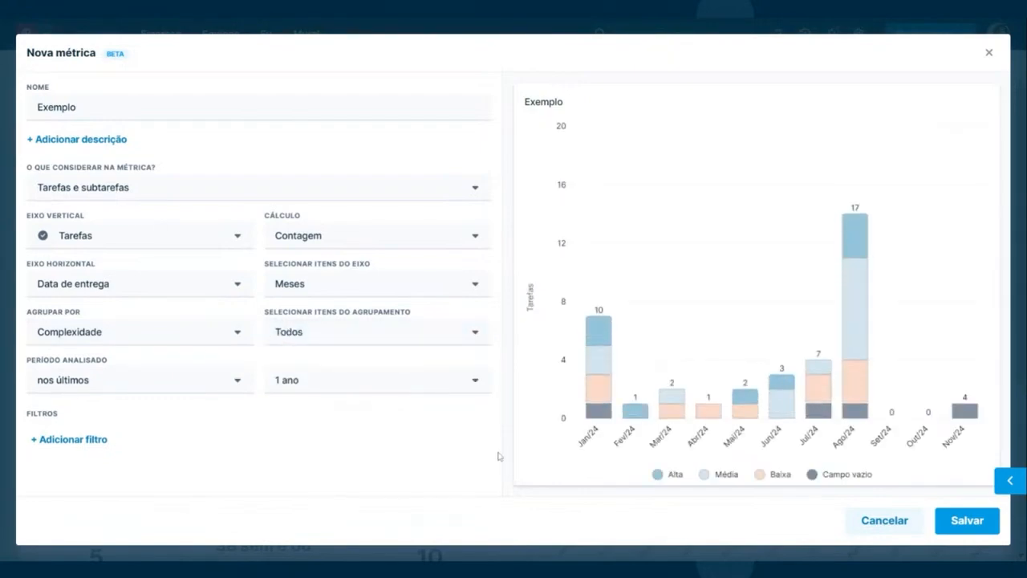
mouse_move(597, 416)
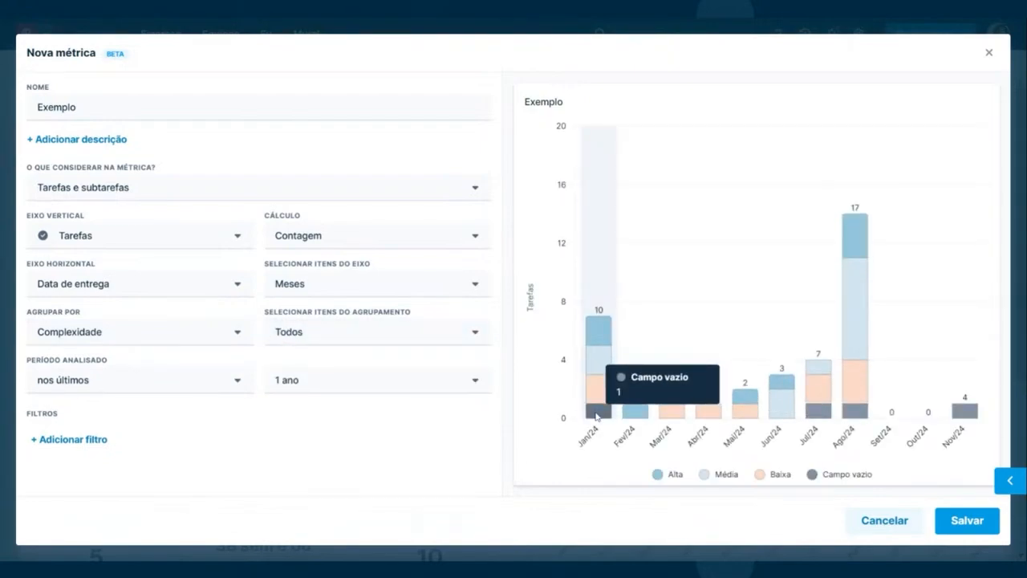
mouse_move(630, 415)
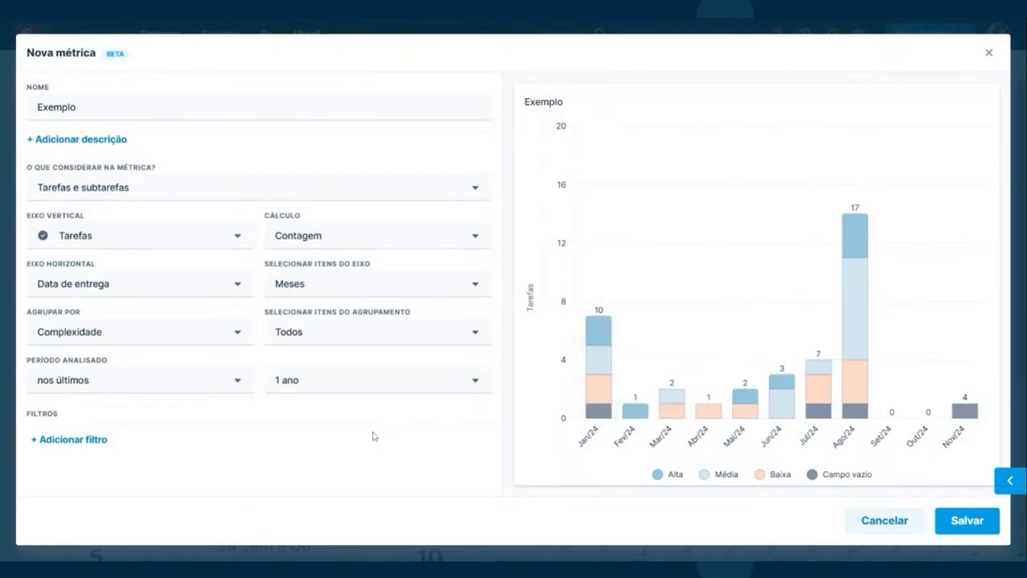
click(90, 440)
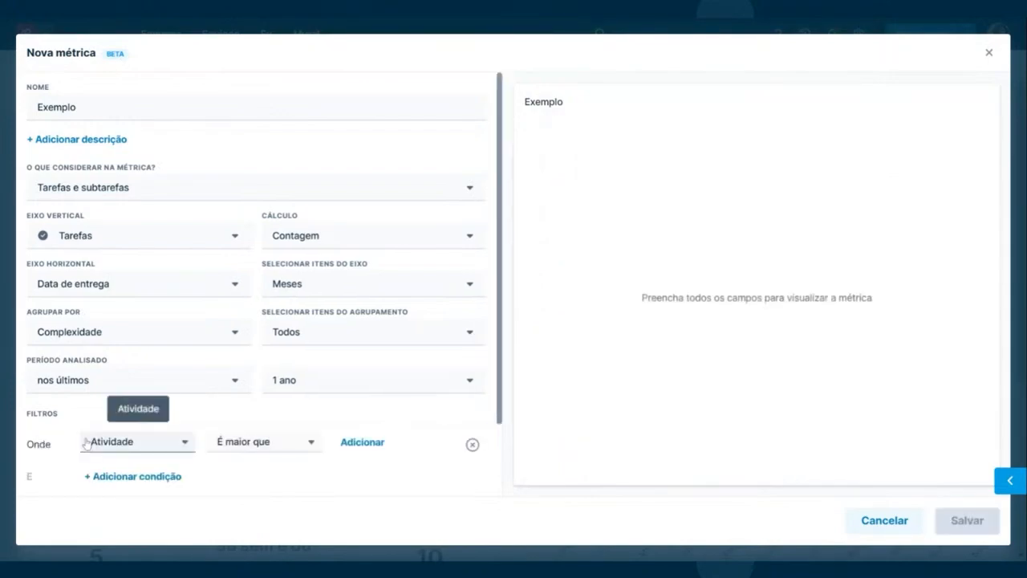
click(161, 447)
scroll(151, 379, down, 3)
scroll(152, 383, up, 3)
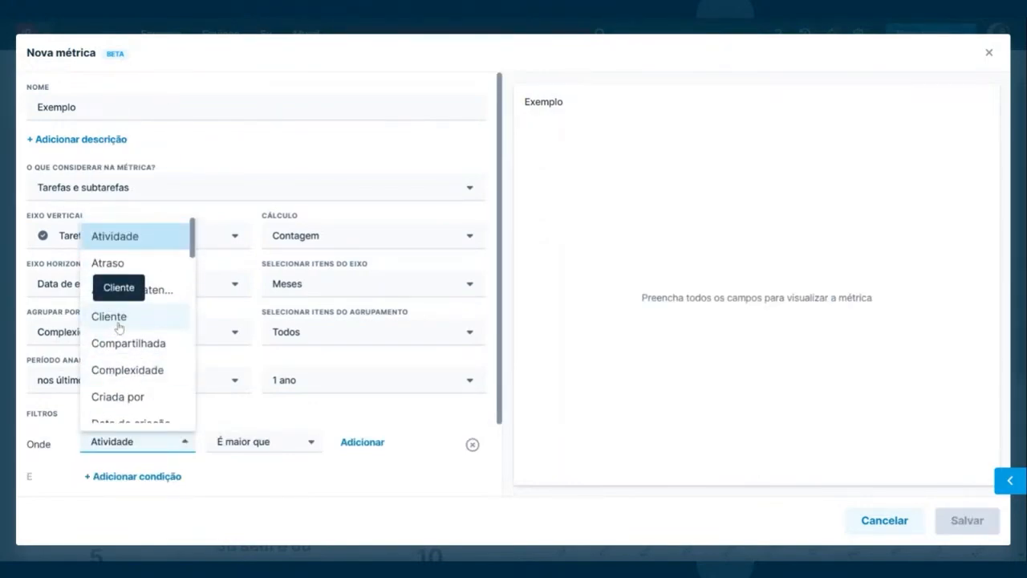
scroll(119, 328, down, 10)
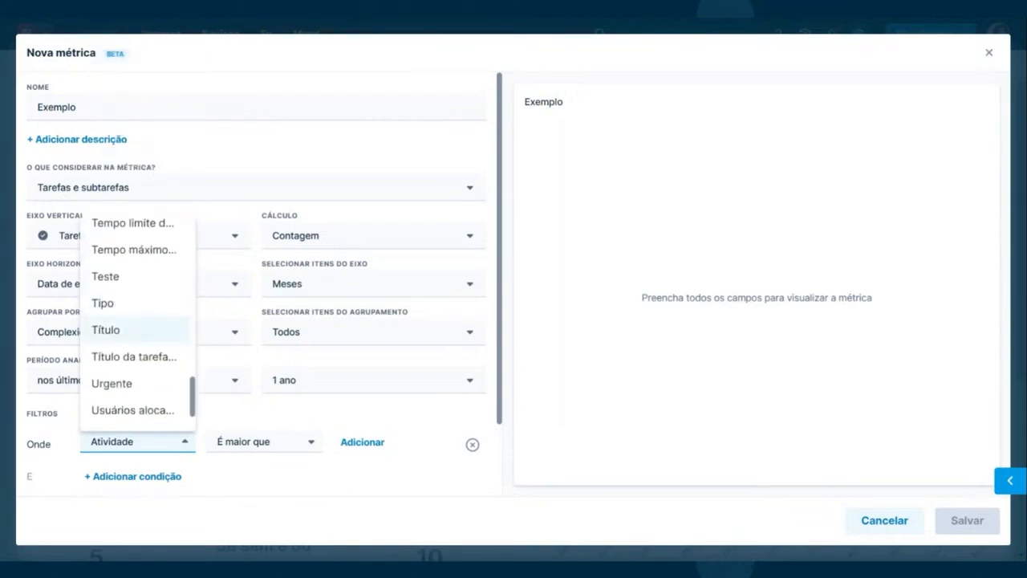
scroll(119, 329, down, 1)
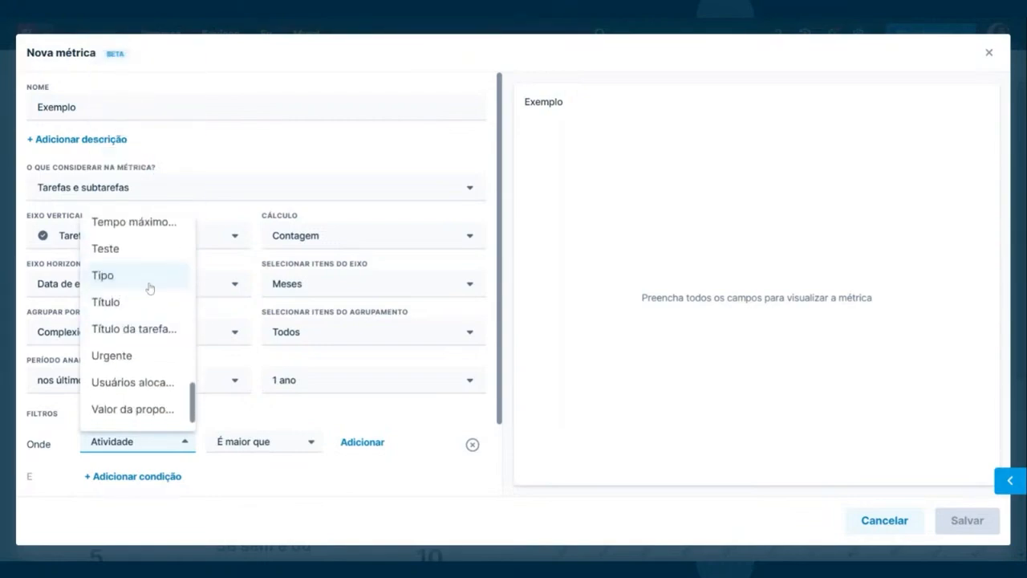
click(472, 444)
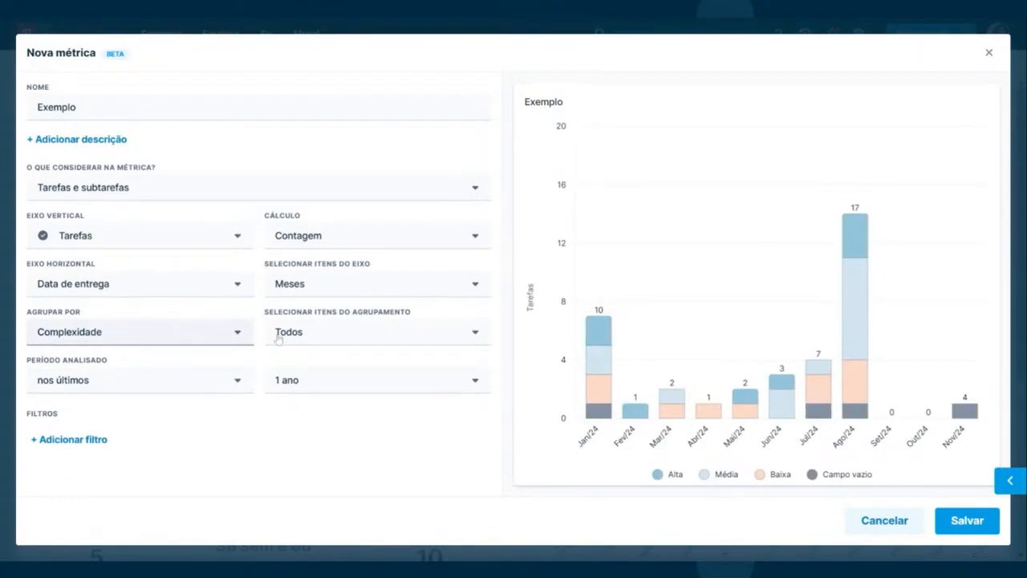
- Check the January segment in the preview and save the "Exemplo" metric to the dashboard
mouse_move(597, 328)
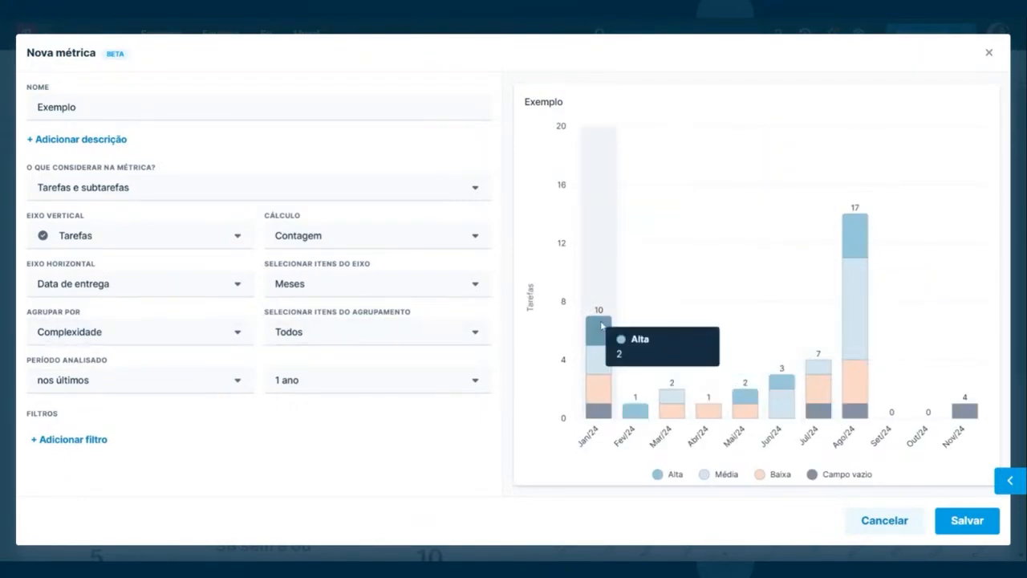
click(966, 520)
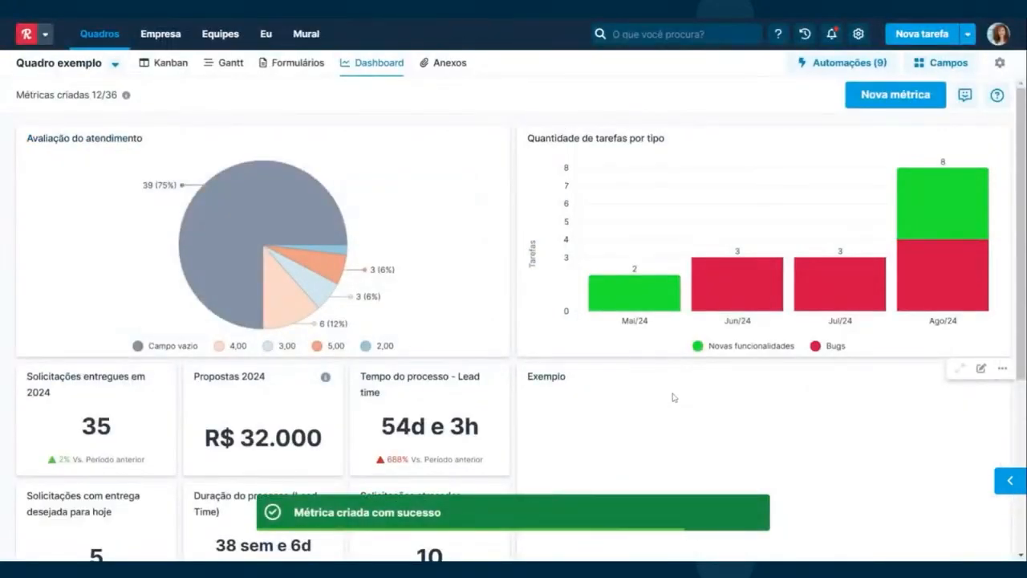
- View the task list behind the "Campo vazio" segment of Jan/24 in the "Exemplo" chart, and close it
scroll(674, 397, down, 1)
scroll(674, 397, up, 2)
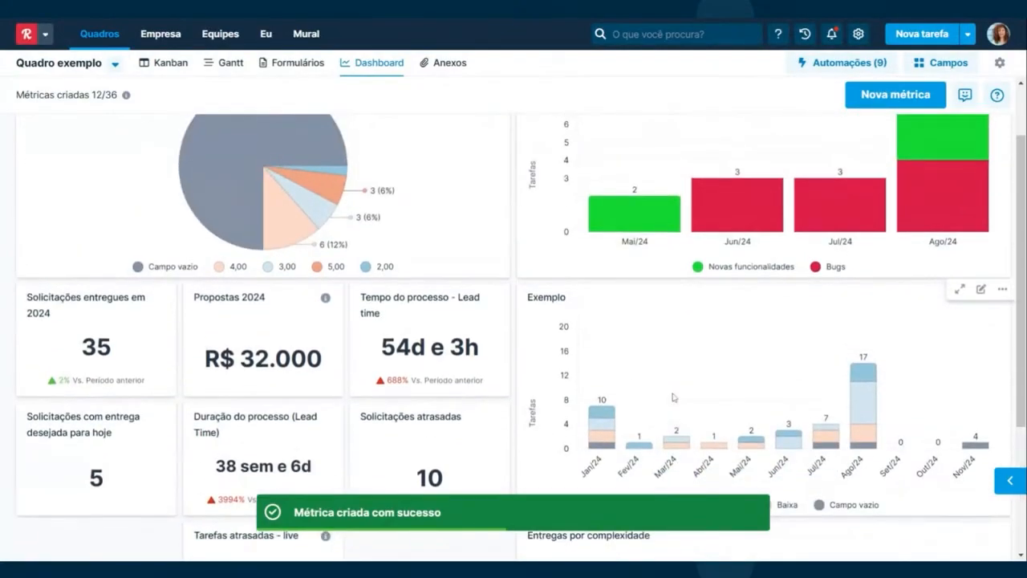
click(606, 449)
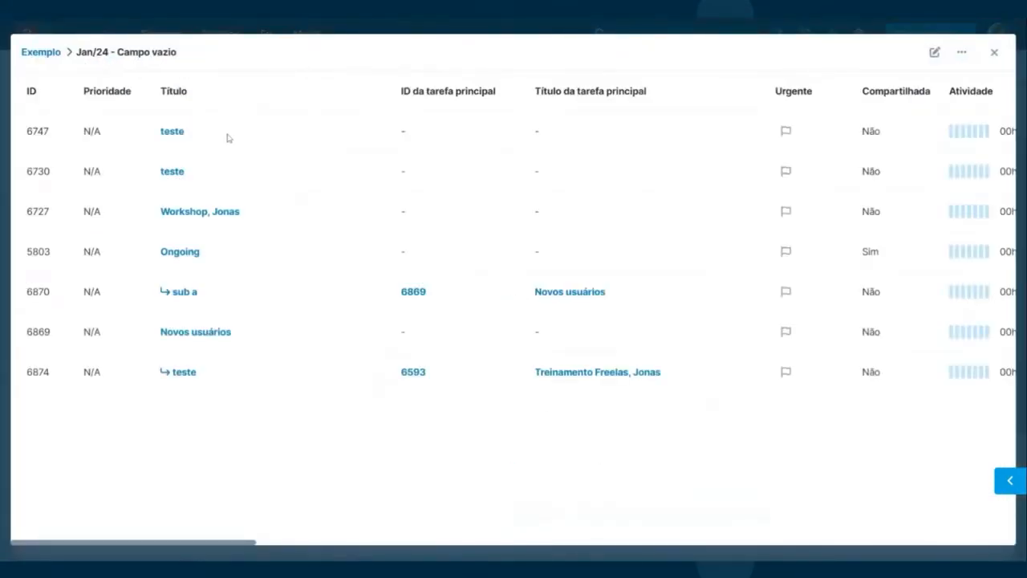
click(995, 53)
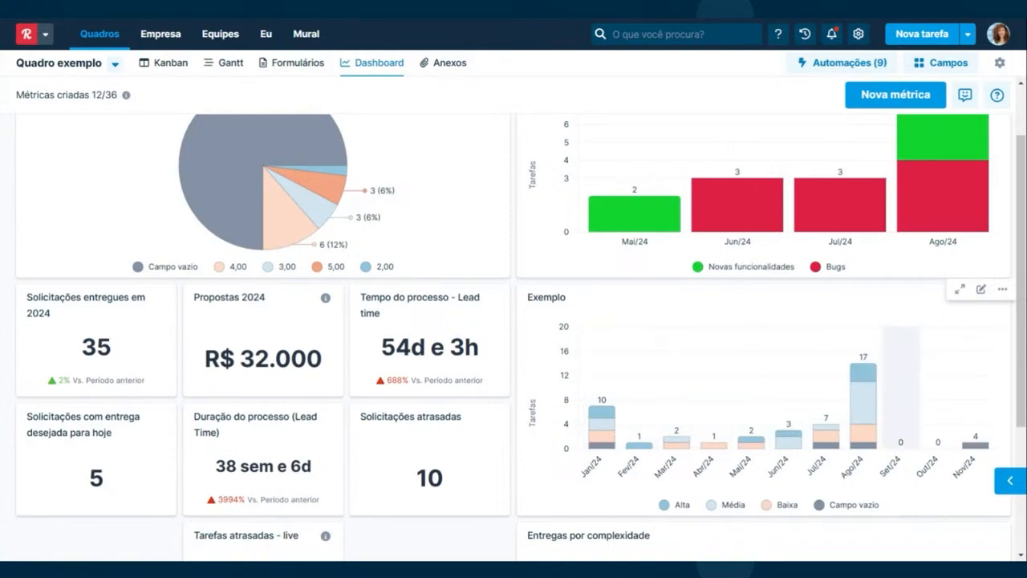
- Edit the "Quantidade de tarefas por tipo" metric and set its grouping to "Nenhum"
scroll(869, 429, up, 1)
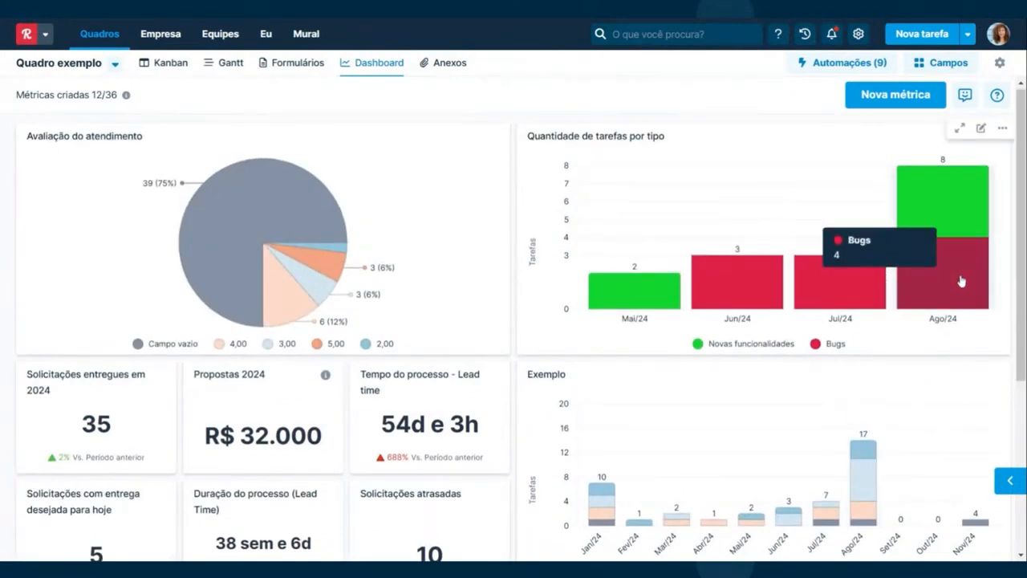
click(981, 128)
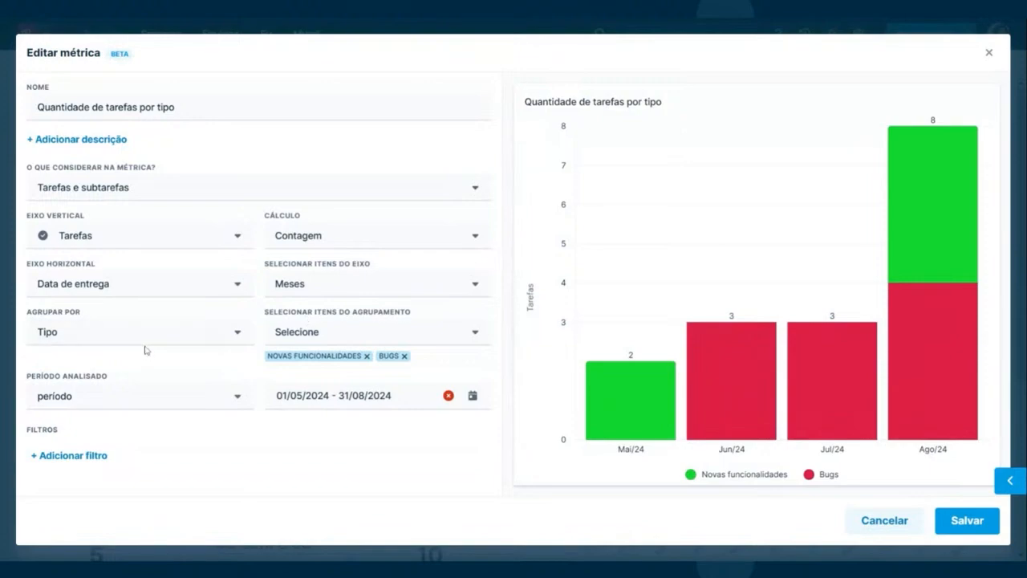
click(213, 333)
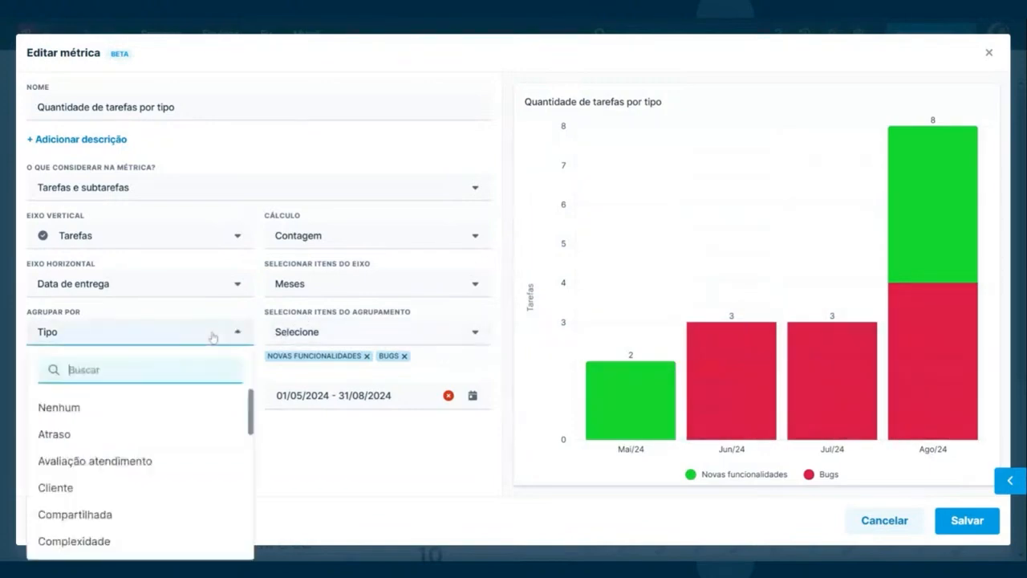
click(76, 407)
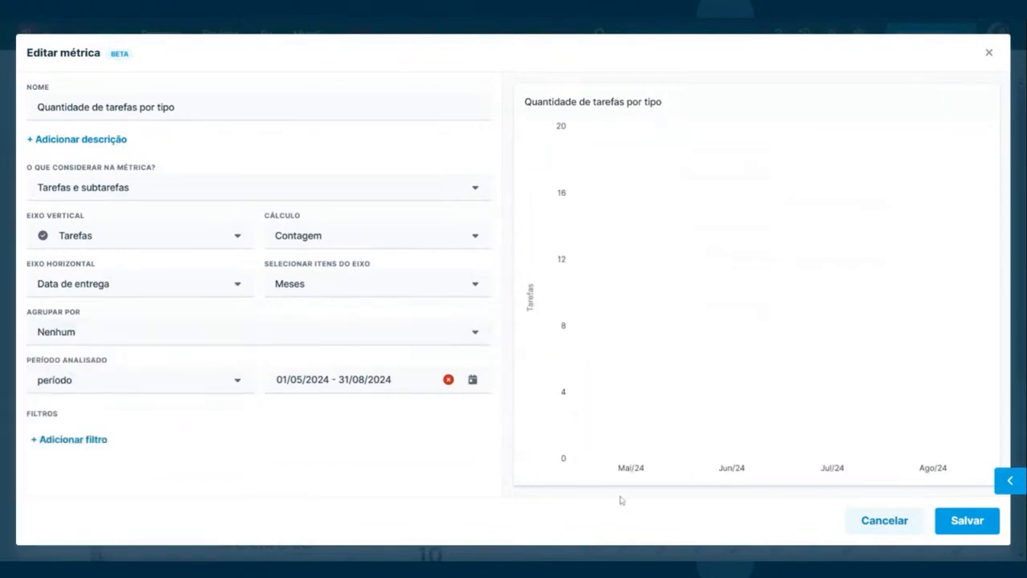